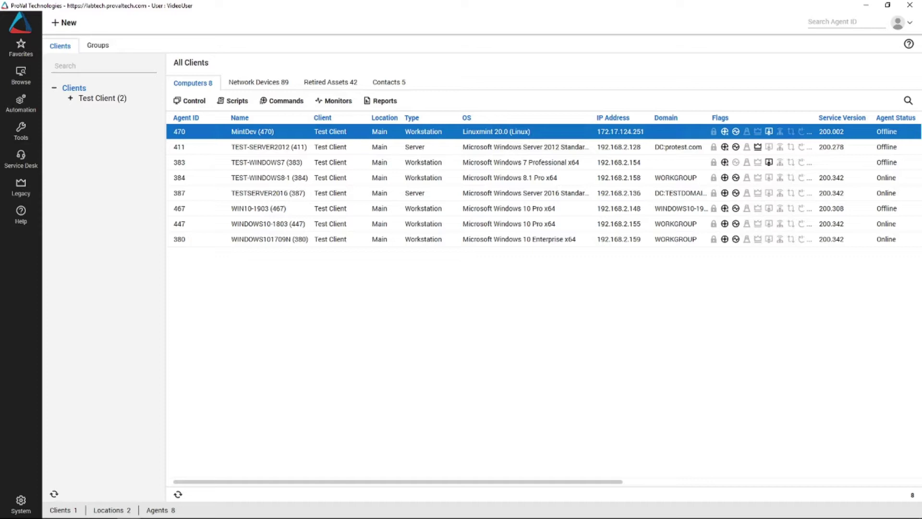
Go to Automation > Dataviews and open the Agent Search dataview.
left_click(21, 102)
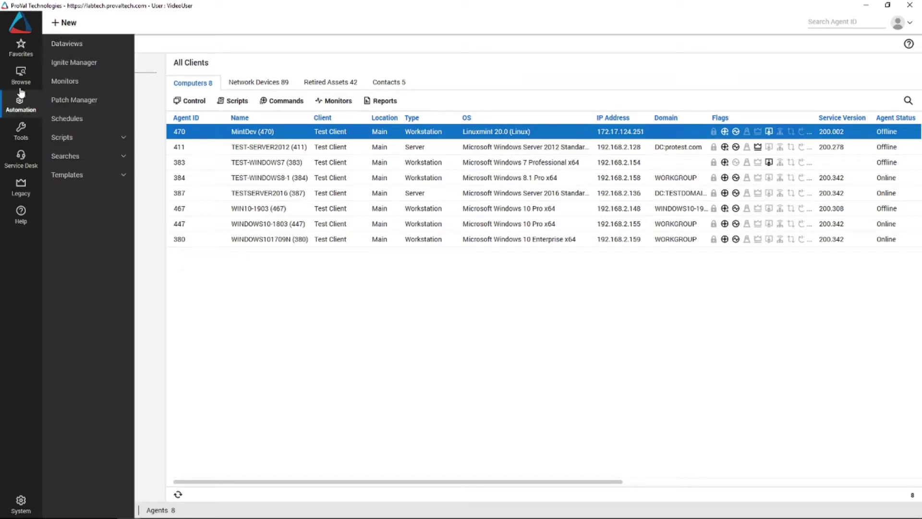
left_click(73, 48)
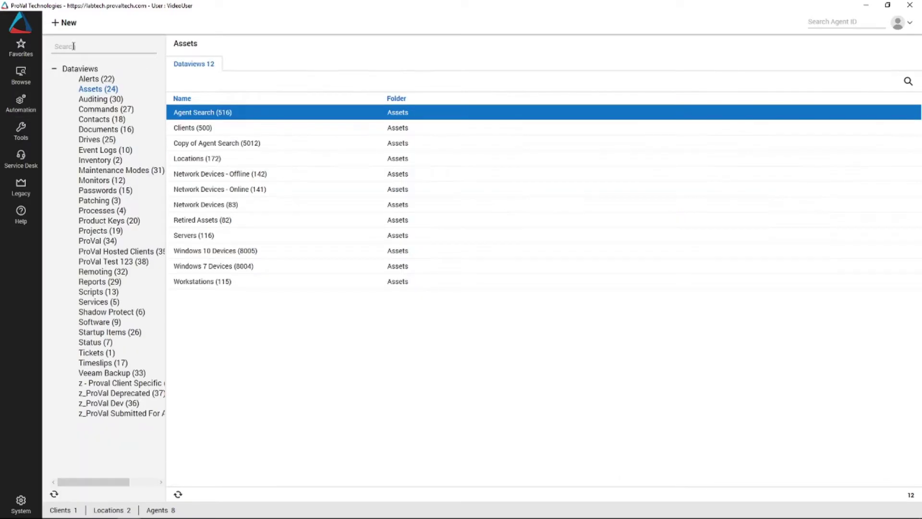
double_click(212, 113)
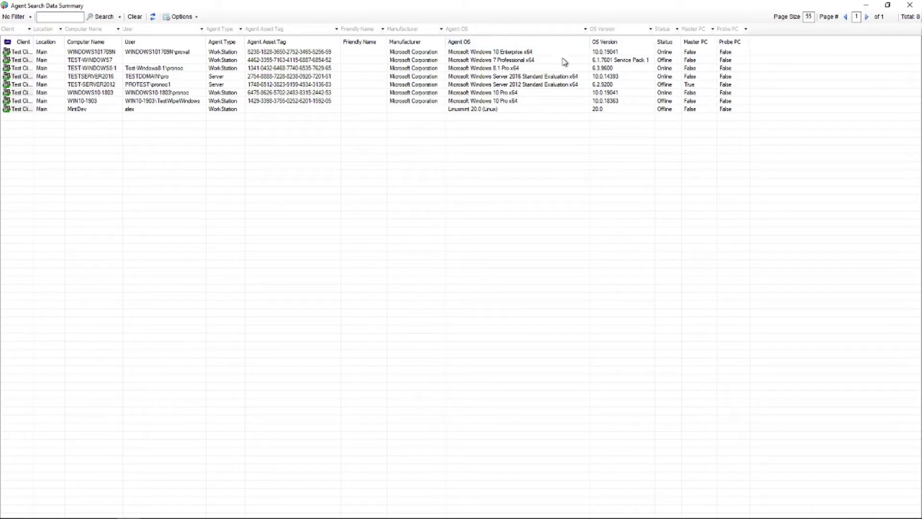
Use the column Field Chooser to add Agent IP Address to the Agent Search grid.
right_click(350, 43)
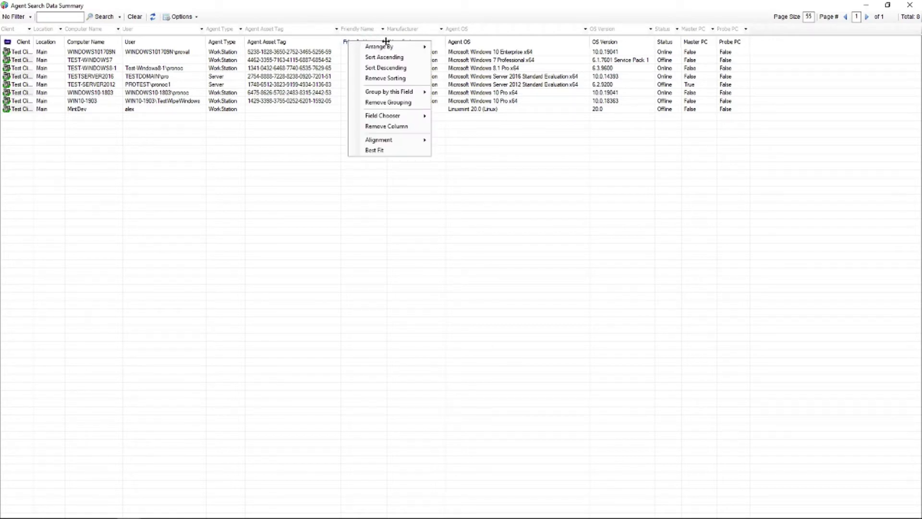
mouse_move(388, 116)
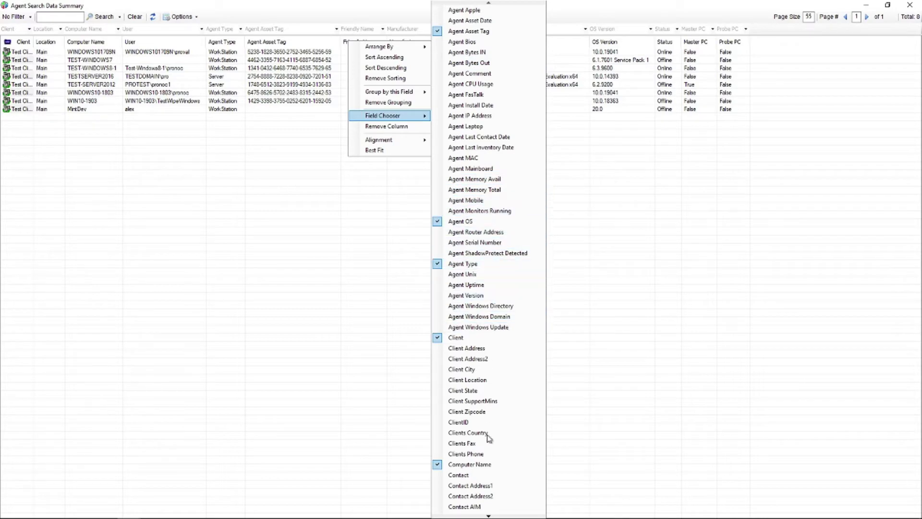
mouse_move(488, 516)
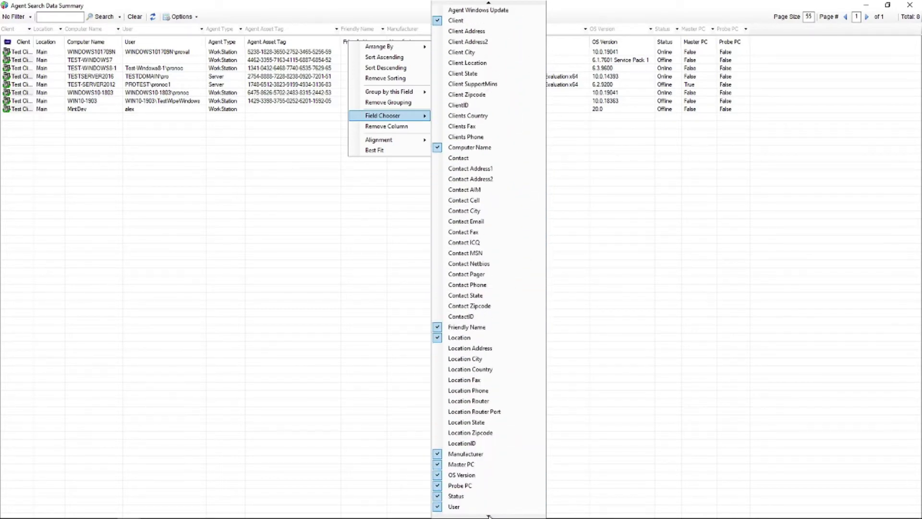
left_click(489, 5)
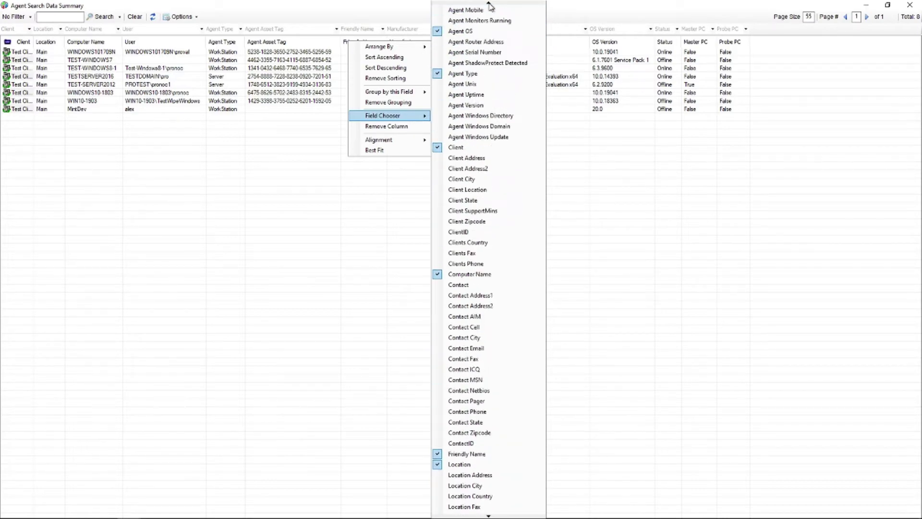
left_click(489, 4)
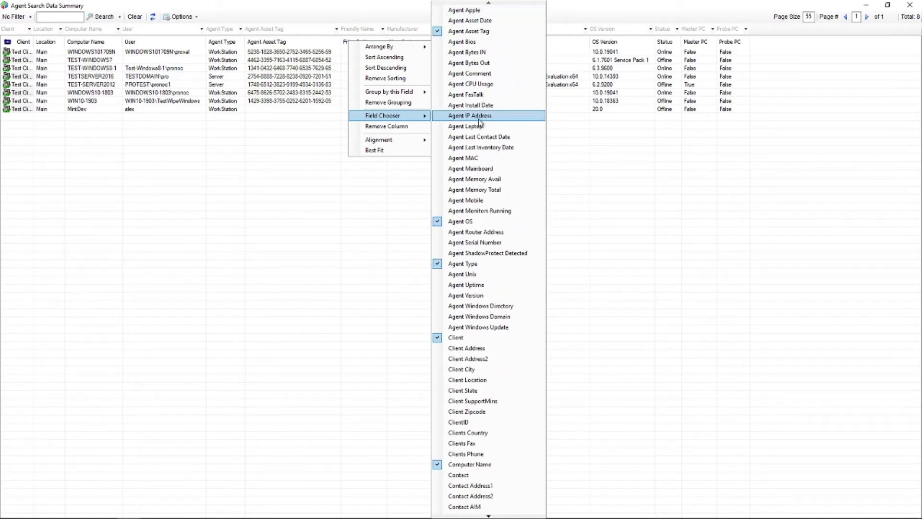
left_click(478, 118)
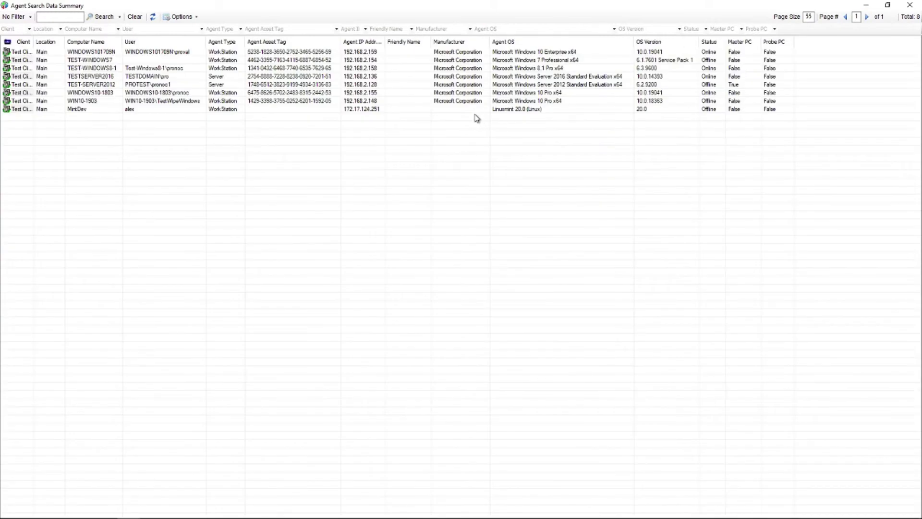
right_click(361, 43)
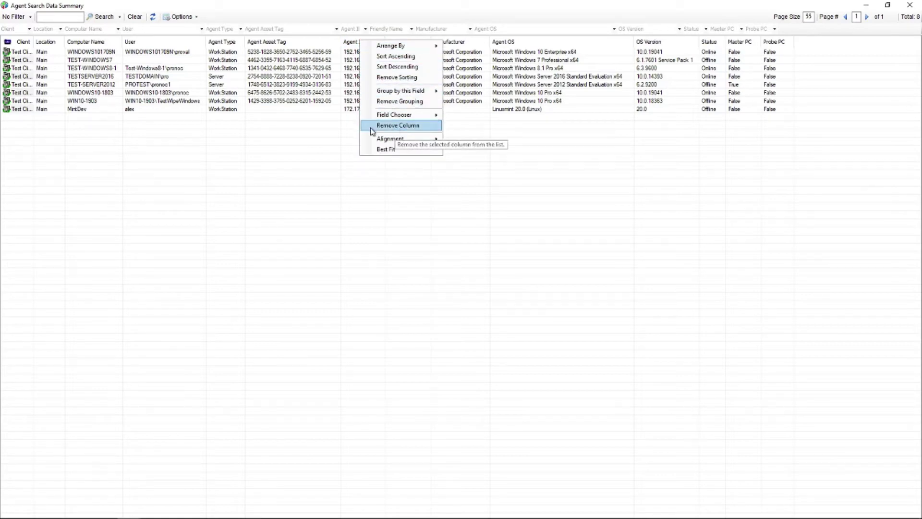
left_click(330, 137)
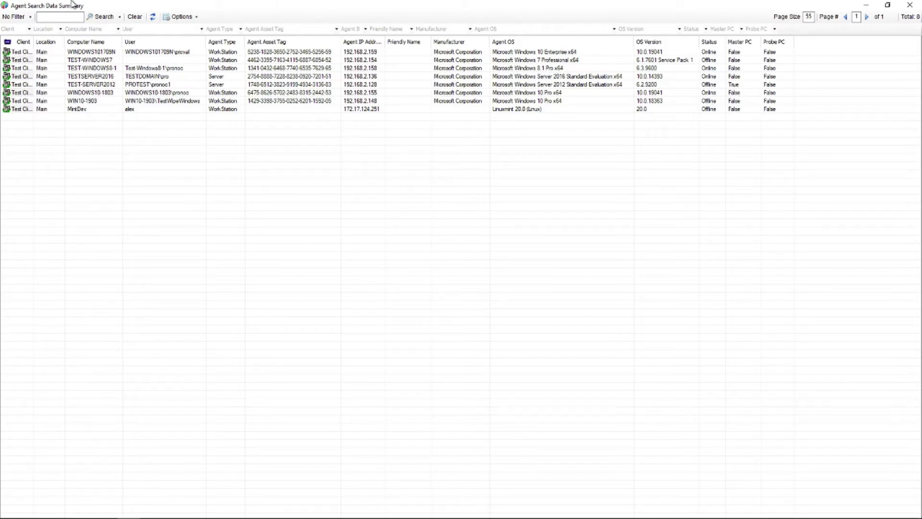
left_click(4, 31)
Filter Agent OS by '%Windows 7%' and search, leaving only TEST-WINDOWS7.
left_click(528, 30)
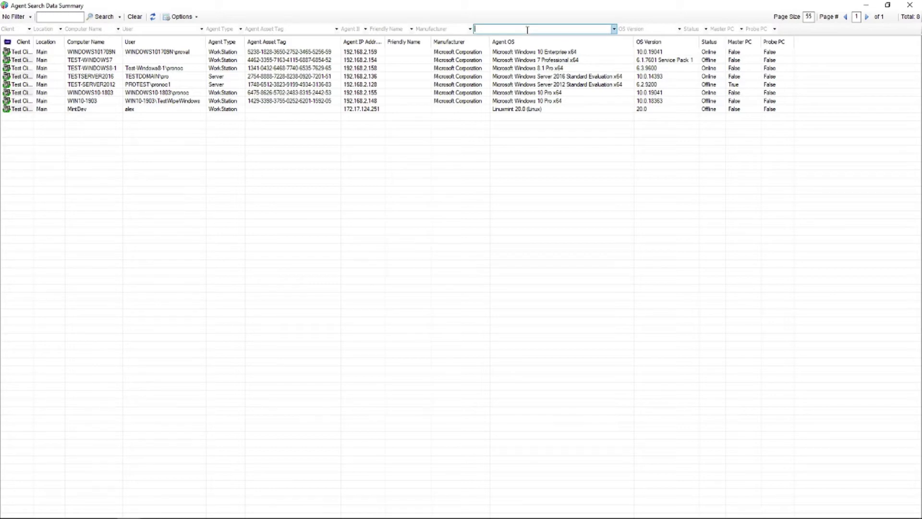
type("%Windows 7%")
left_click(105, 18)
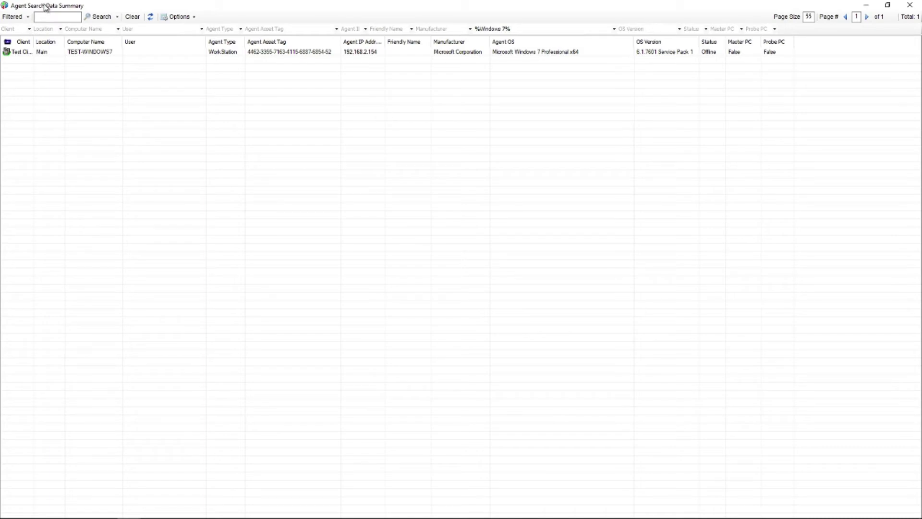
left_click(178, 17)
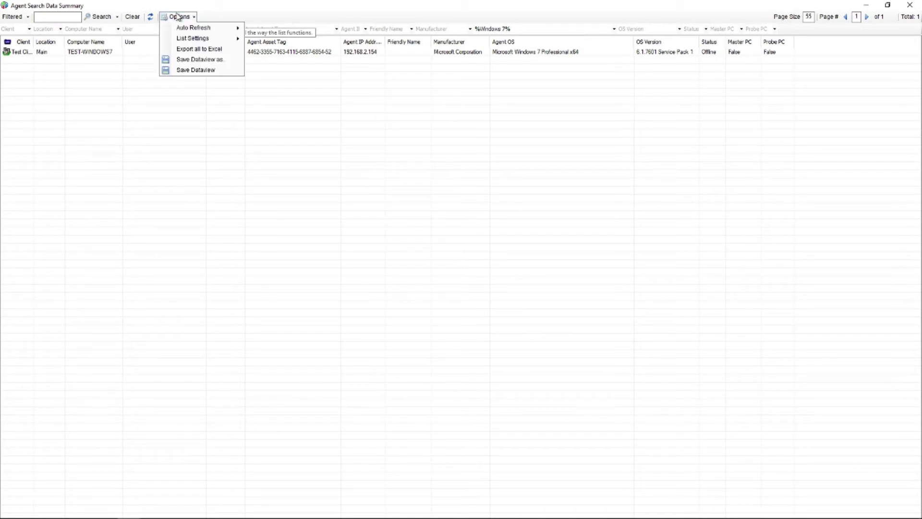
Save the view as dataview 'Windows 7 Machines', then clear the Agent OS filter.
left_click(203, 60)
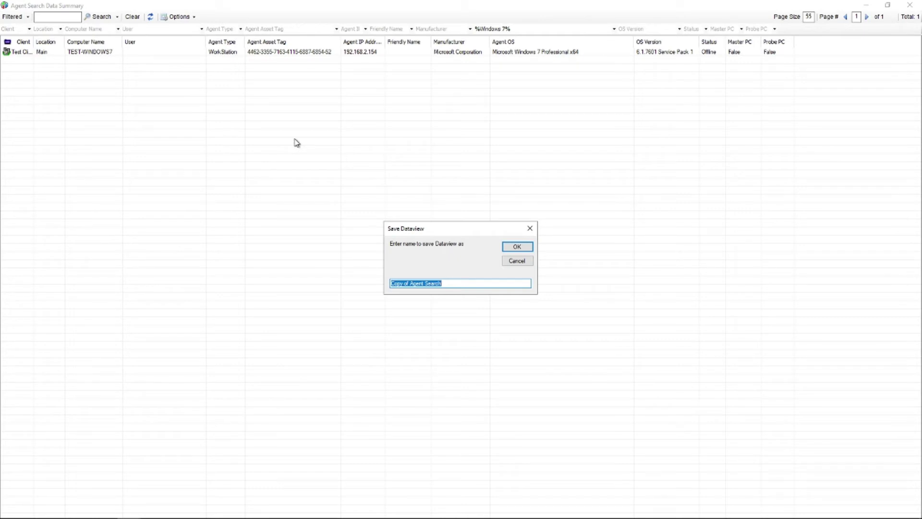
type("Windows 7 Ma")
type("ch")
type("chines")
left_click(525, 247)
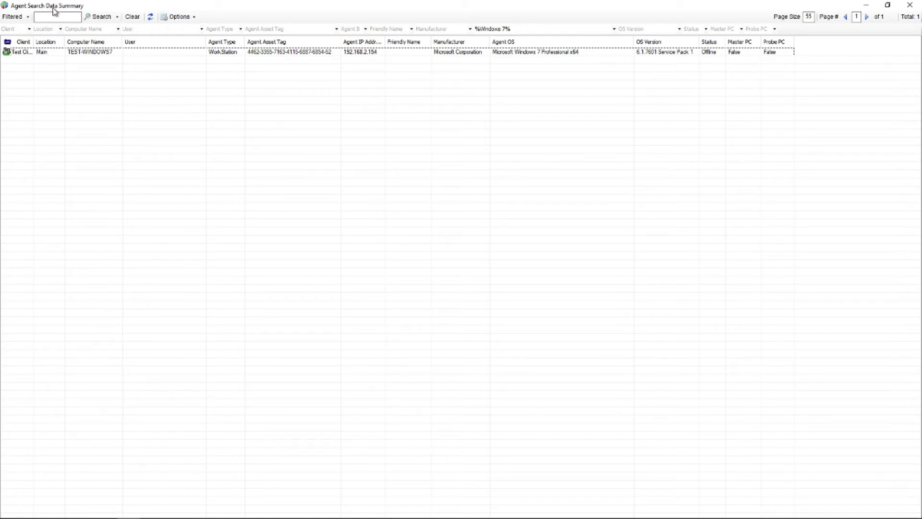
left_click(132, 18)
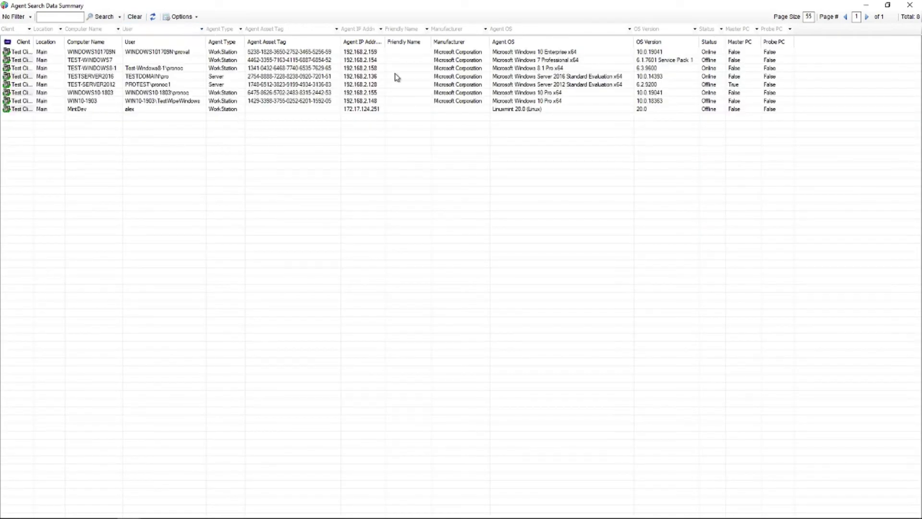
Refresh the Assets dataviews and open Windows 7 Machines (8016) to verify it, then close it.
left_click(917, 8)
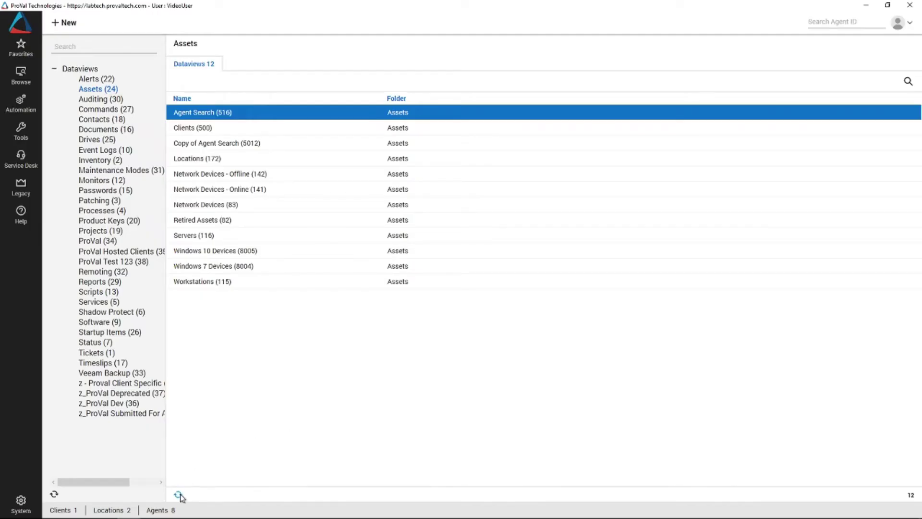
left_click(179, 495)
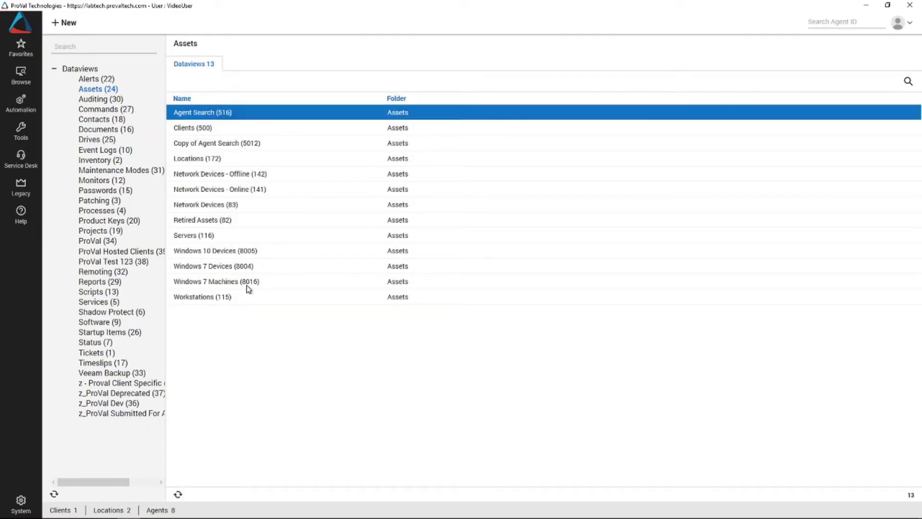
left_click(248, 284)
double_click(249, 285)
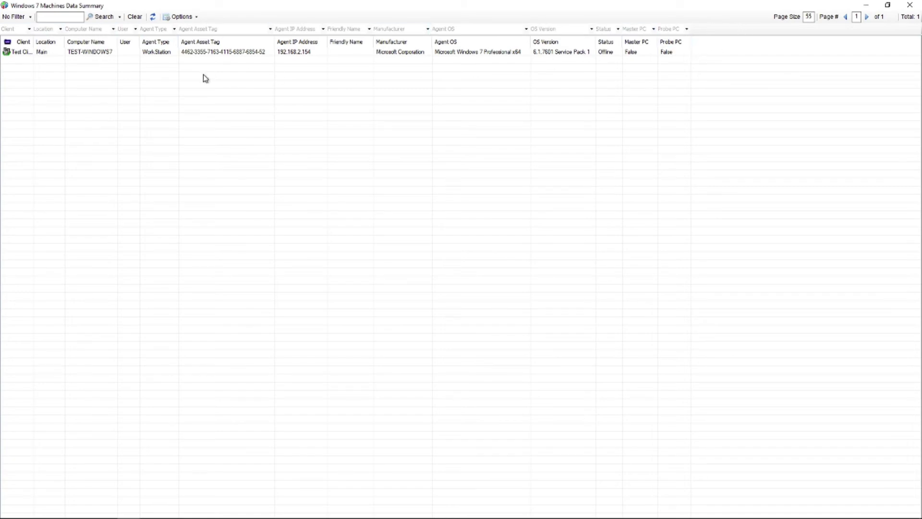
left_click(910, 5)
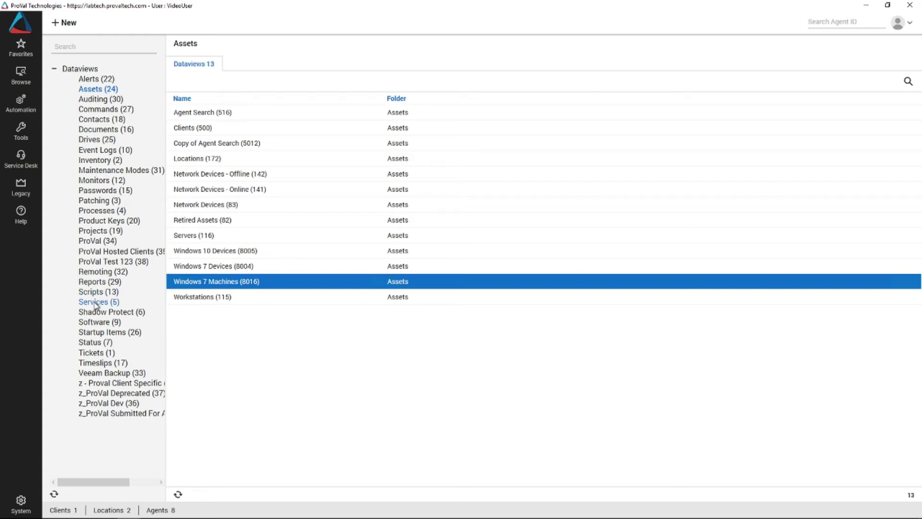
Open the Software folder's Full Software dataview and filter App Name by '%google'.
left_click(99, 322)
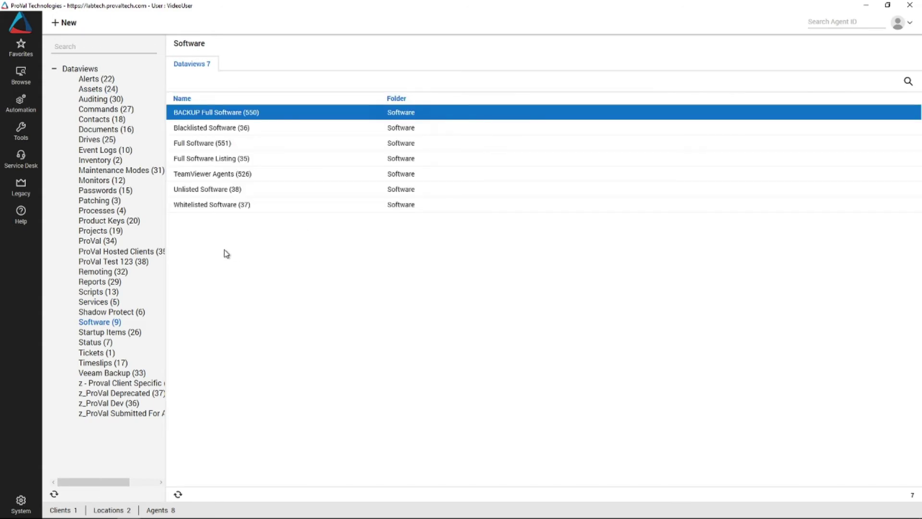
left_click(214, 144)
double_click(214, 143)
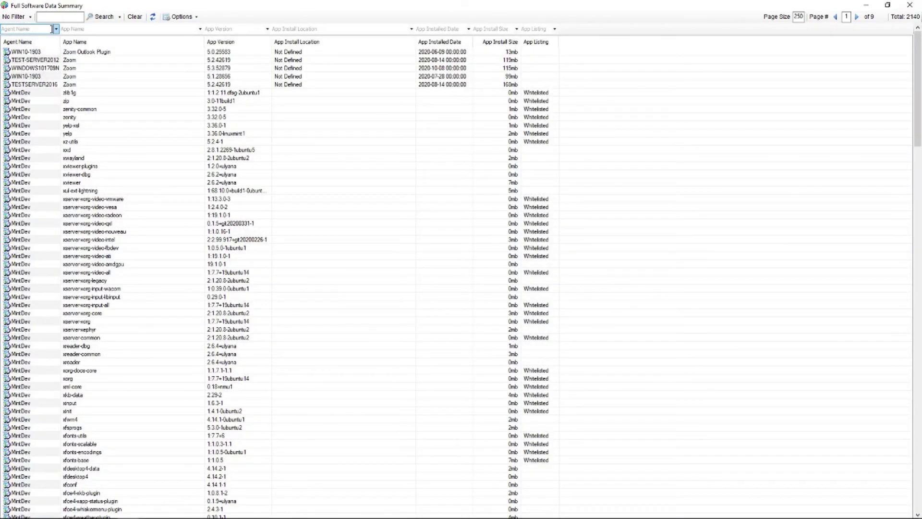
left_click(100, 30)
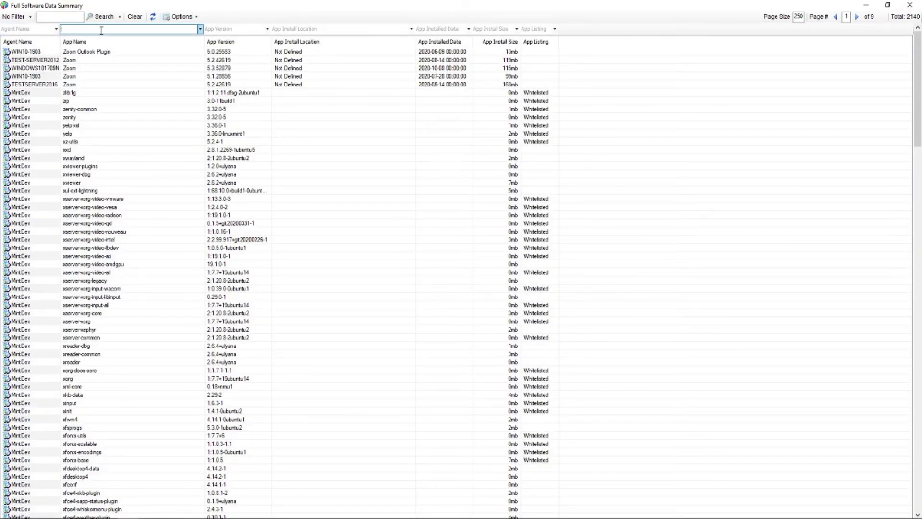
type("%google chrome%")
key("Return")
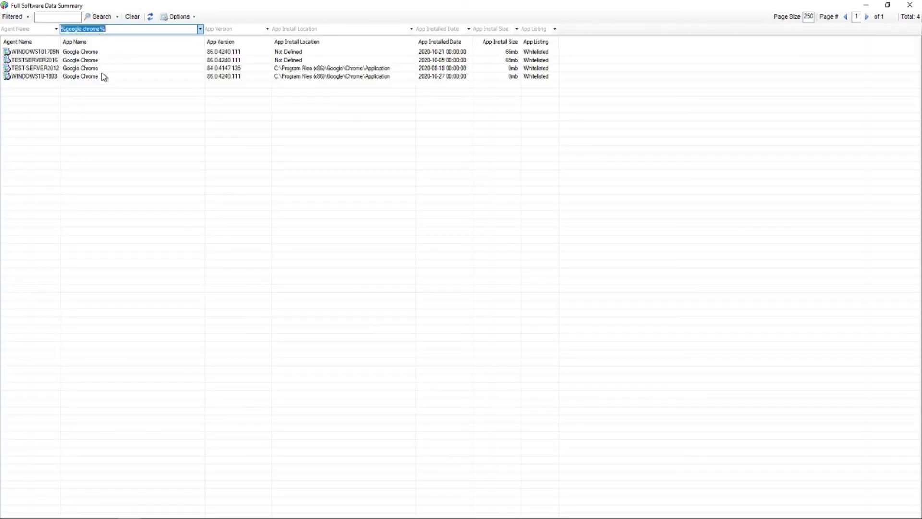
Save the filtered view as 'Machines with Google Chrome' and close Full Software.
left_click(188, 17)
left_click(205, 59)
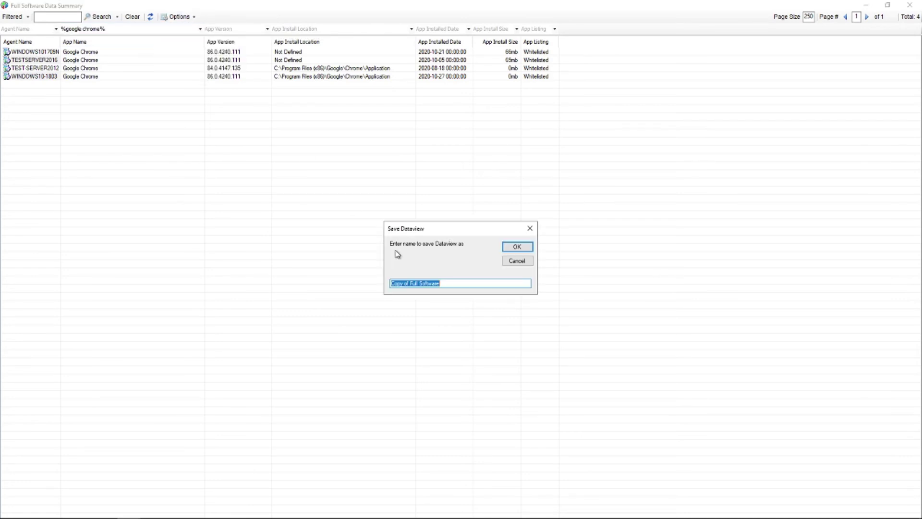
type("Machines with Google chrome")
key("BackSpace")
key("BackSpace")
key("BackSpace")
key("BackSpace")
key("BackSpace")
key("BackSpace")
type("Chrome")
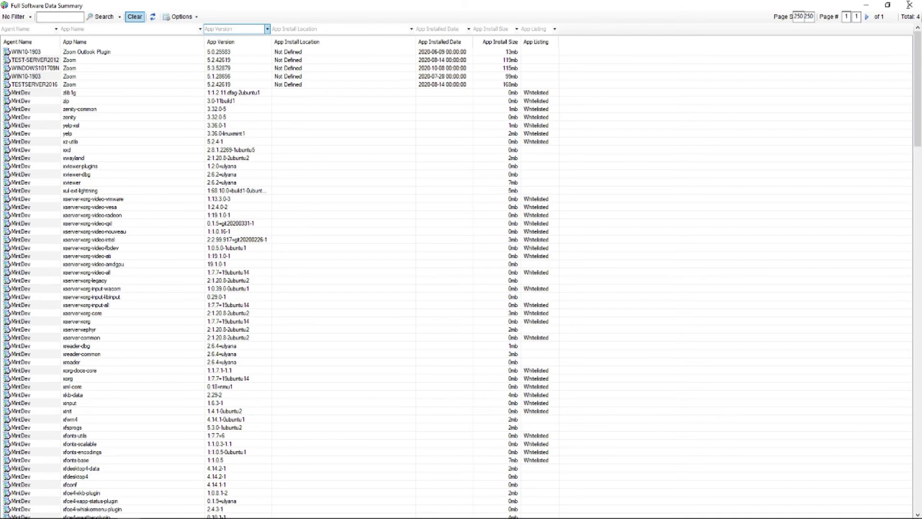
left_click(909, 4)
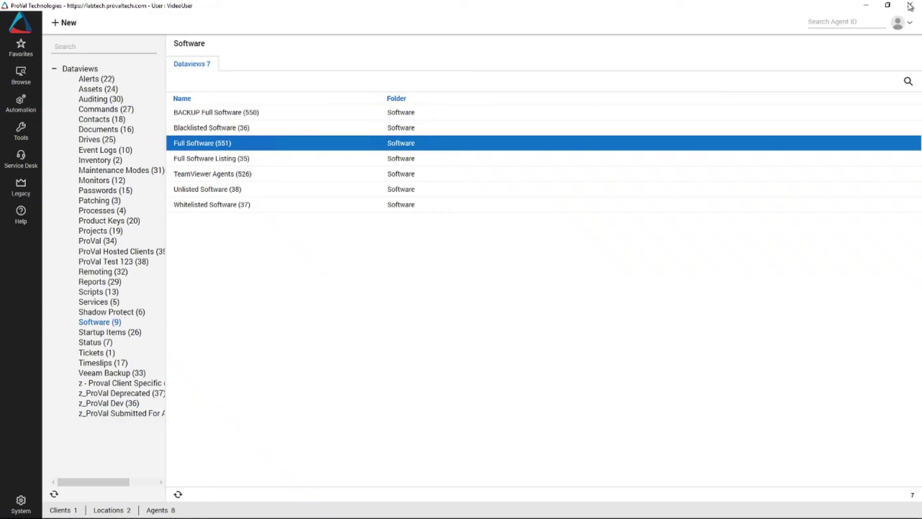
Refresh the Software dataviews and open Machines with Google Chrome (8017), showing 4 installs.
left_click(178, 494)
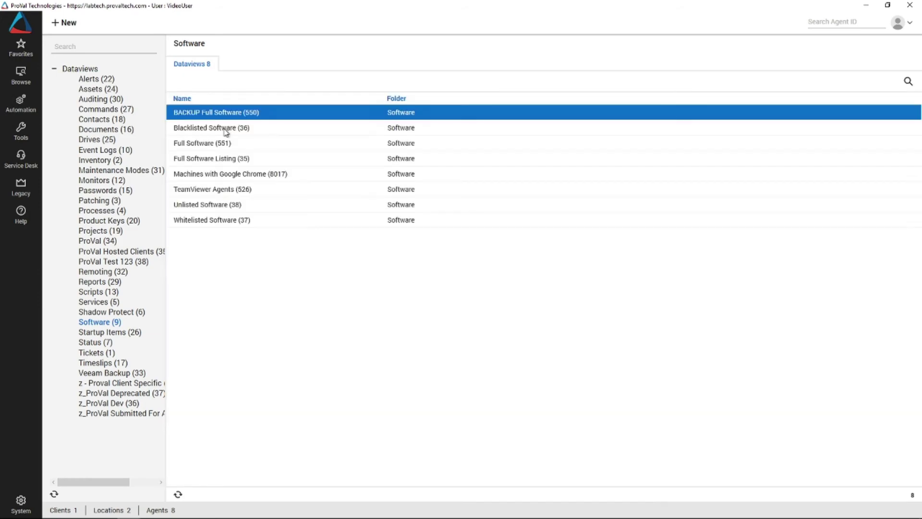
double_click(223, 174)
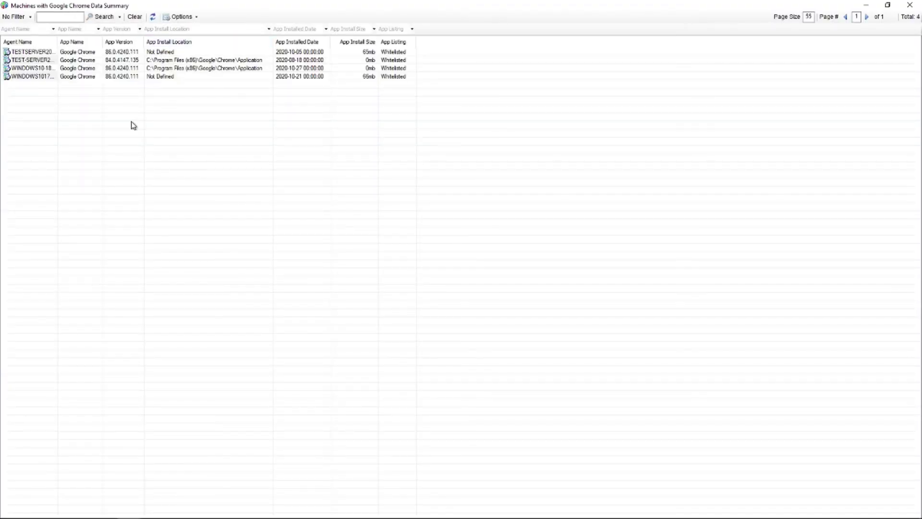
left_click(131, 54)
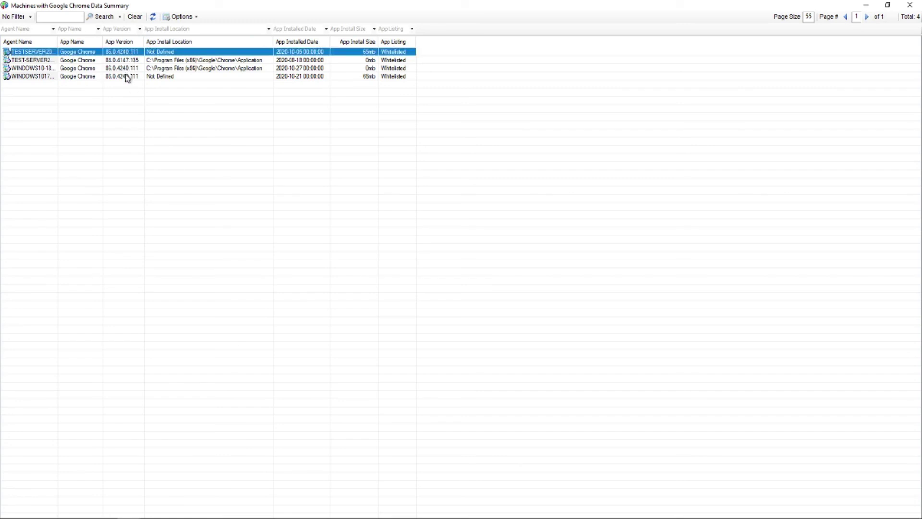
left_click(126, 76, "shift")
left_click(182, 17)
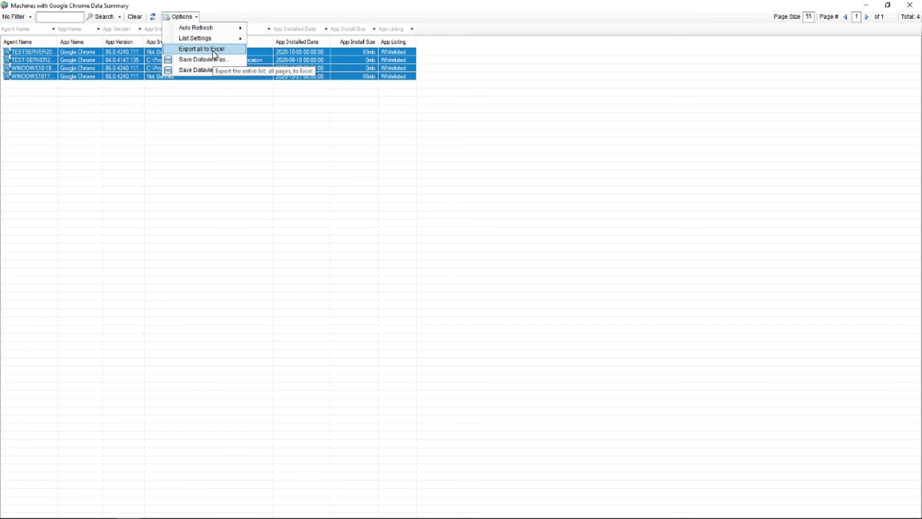
left_click(245, 96)
Add App Uninstall String via Field Chooser and drag it right after App Install Location.
right_click(234, 43)
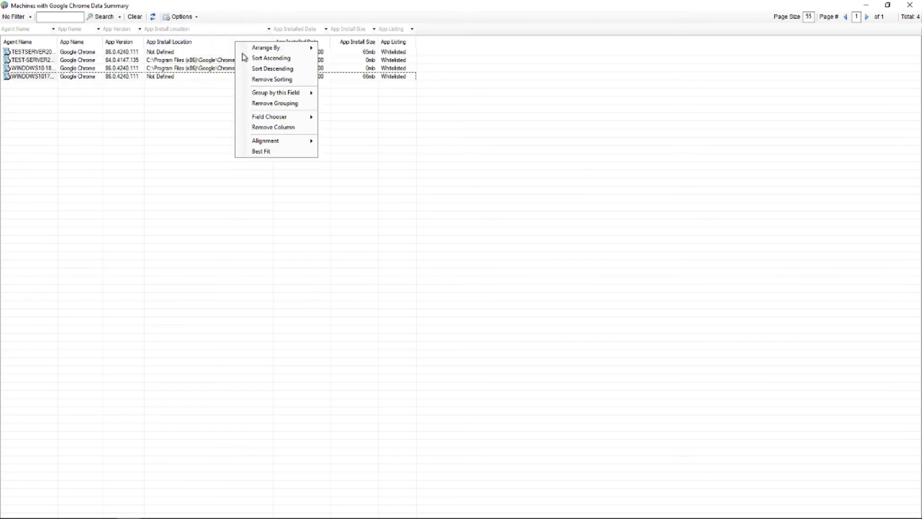
mouse_move(272, 119)
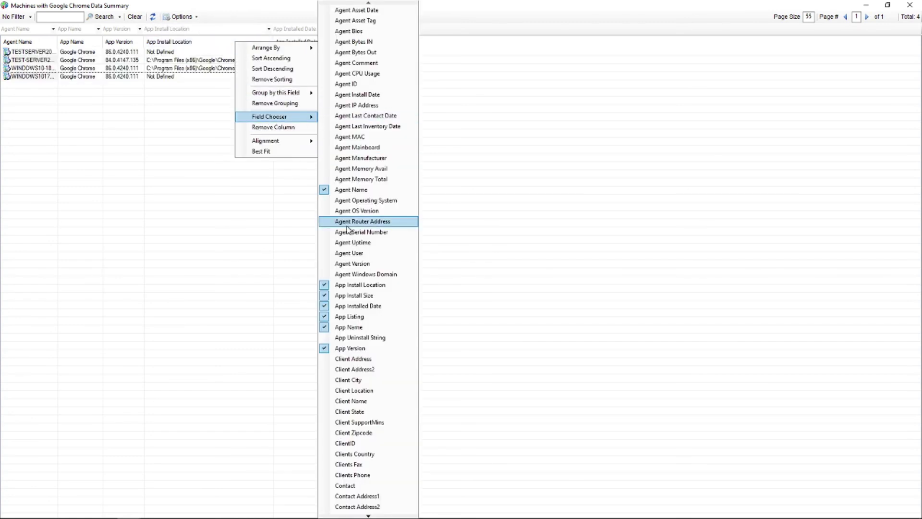
left_click(373, 338)
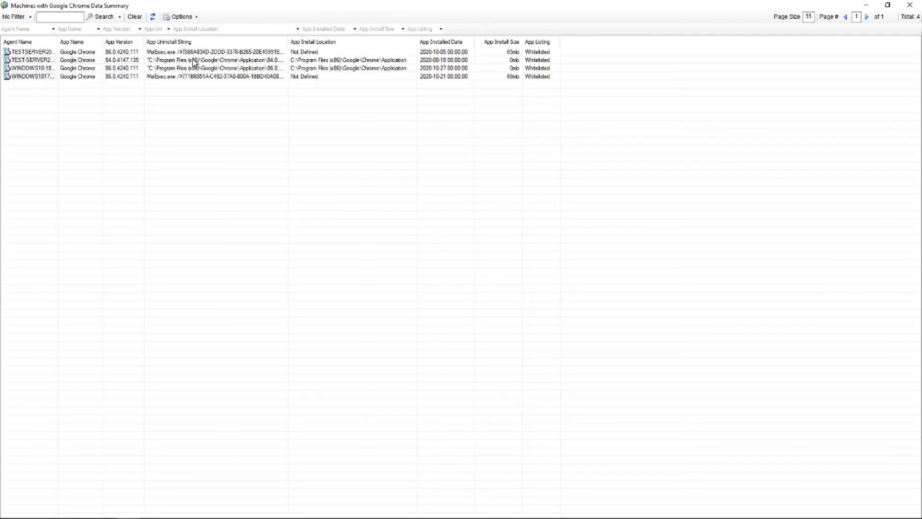
left_click_drag(199, 42, 382, 43)
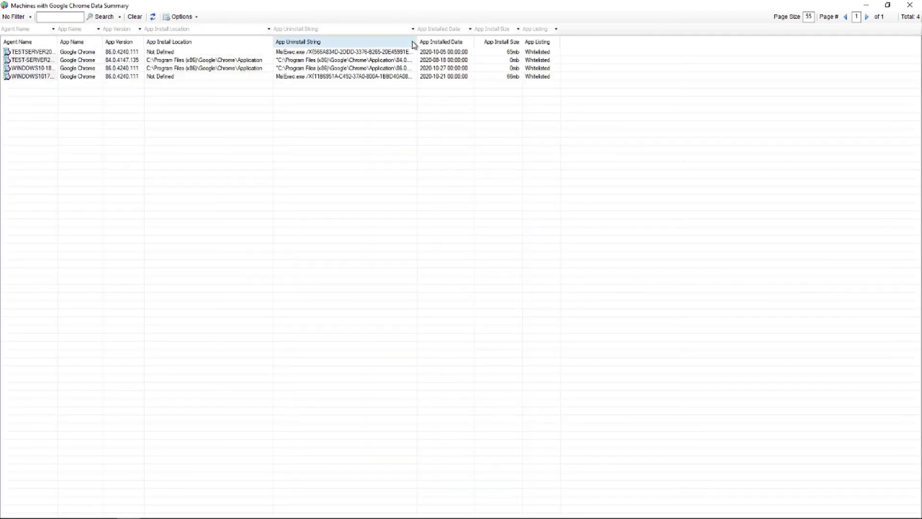